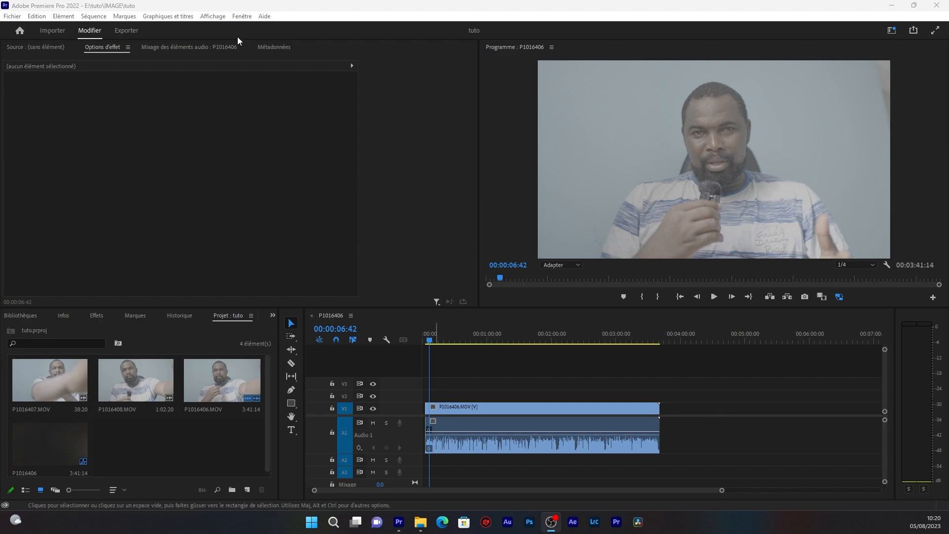
Step: Switch to the Informations essentielles workspace
click(242, 16)
mouse_move(280, 28)
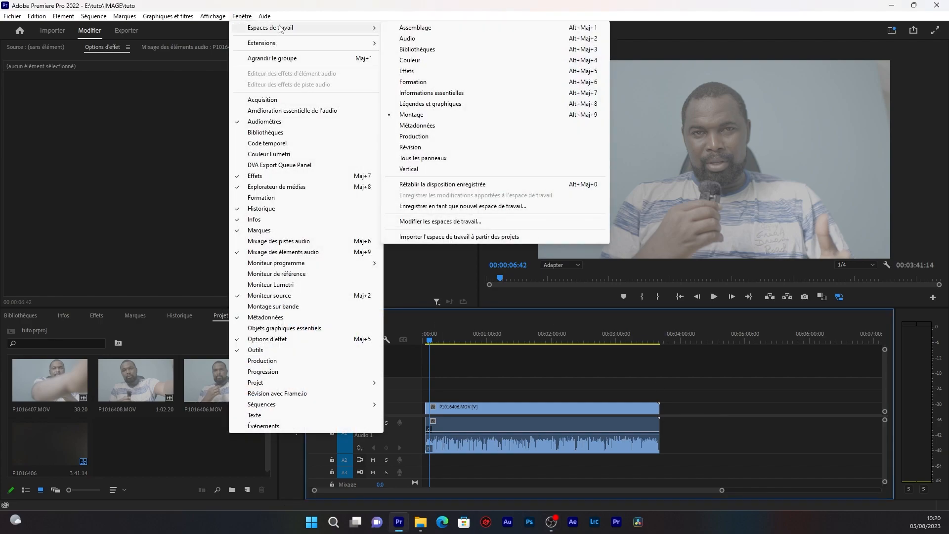
click(470, 104)
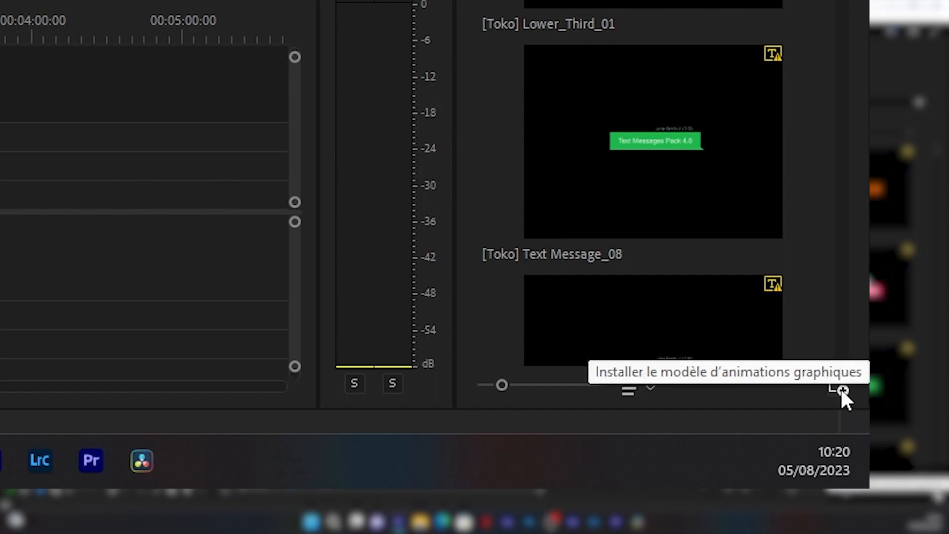
Step: Install the Glitch 7.mogrt motion graphics template from Téléchargements > MOGRT Elements > Titles > Glitch
click(841, 390)
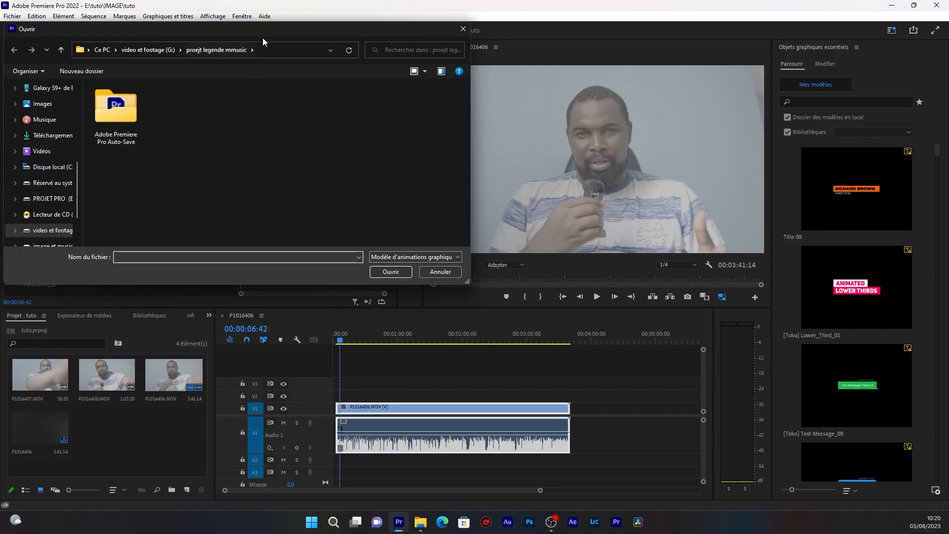
drag(263, 35, 374, 42)
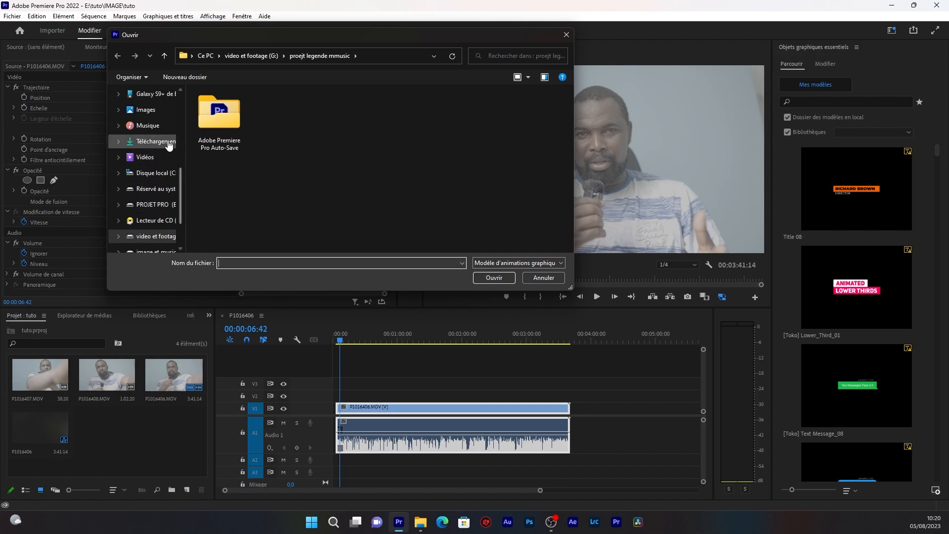
click(143, 141)
double_click(255, 150)
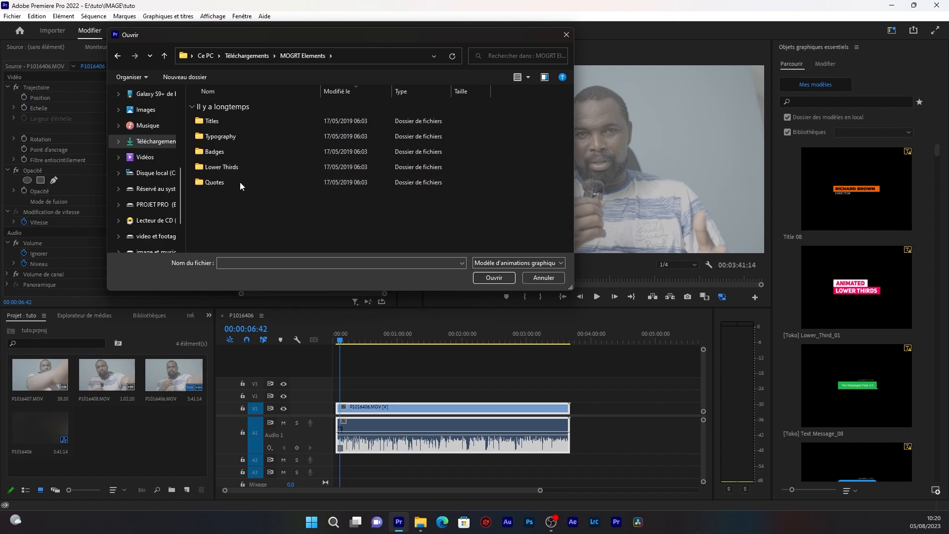
click(231, 123)
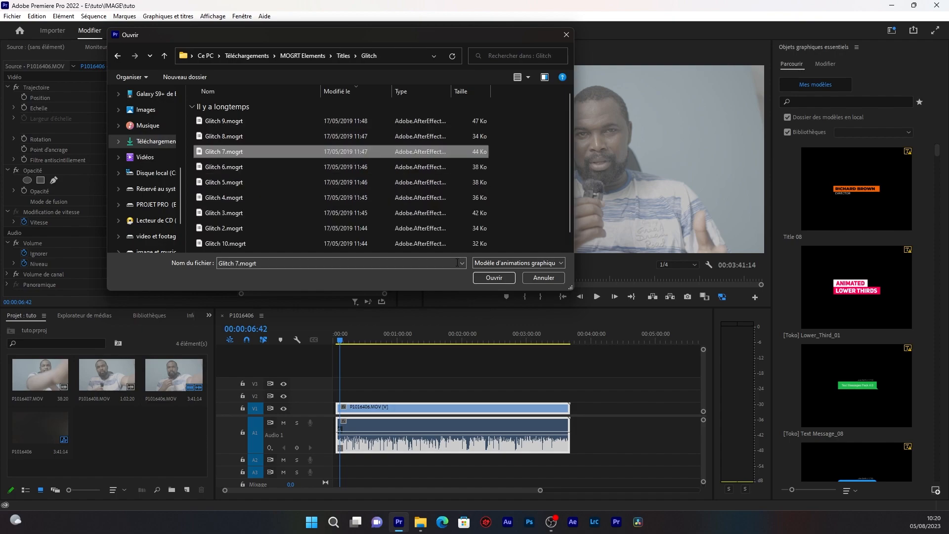
click(491, 279)
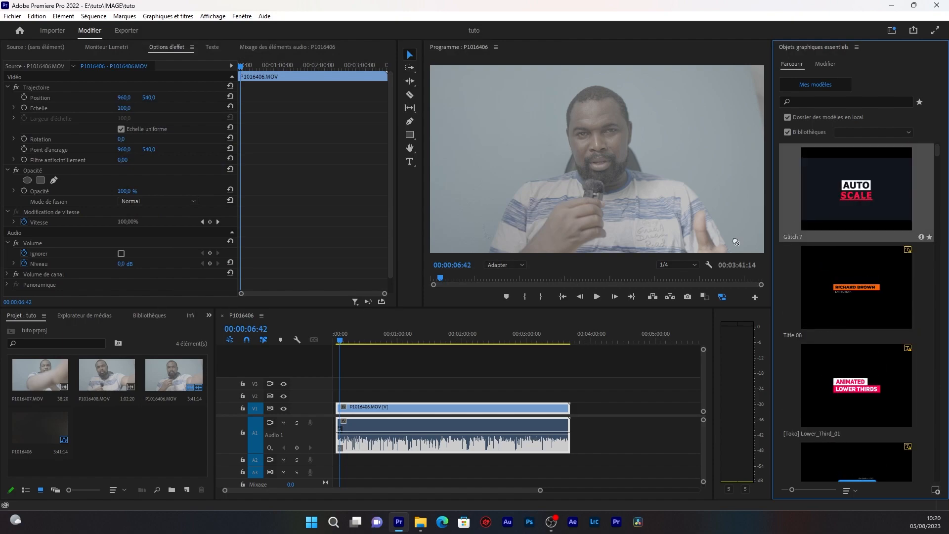
Step: Place the Glitch 7 title on V4 near the start of the sequence and shift the P1016406.MOV clip about 2 seconds later
drag(736, 242, 361, 383)
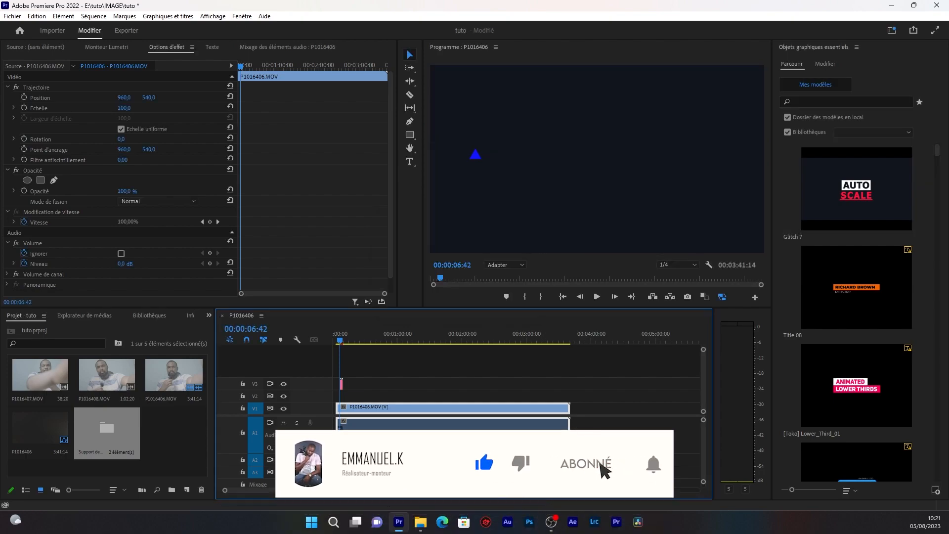
drag(555, 491, 434, 490)
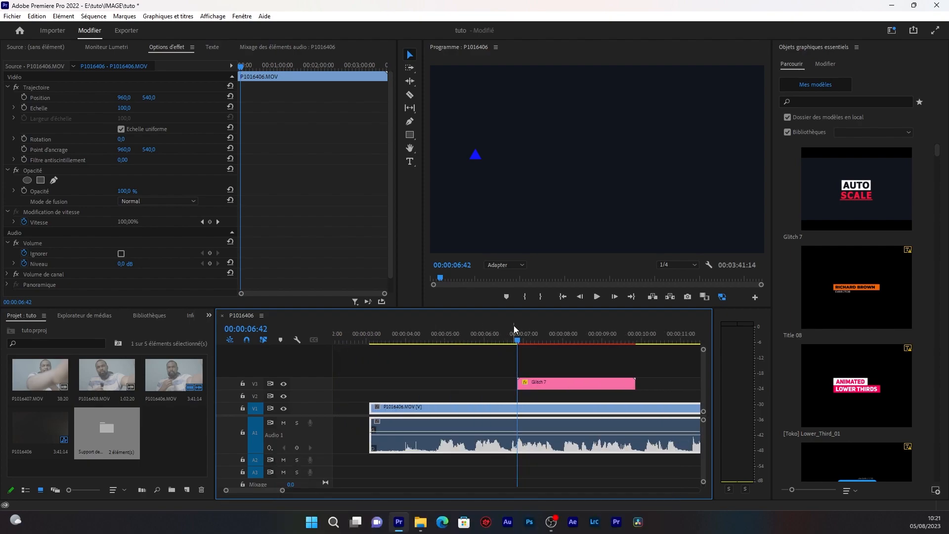
drag(519, 336, 363, 376)
drag(420, 420, 499, 419)
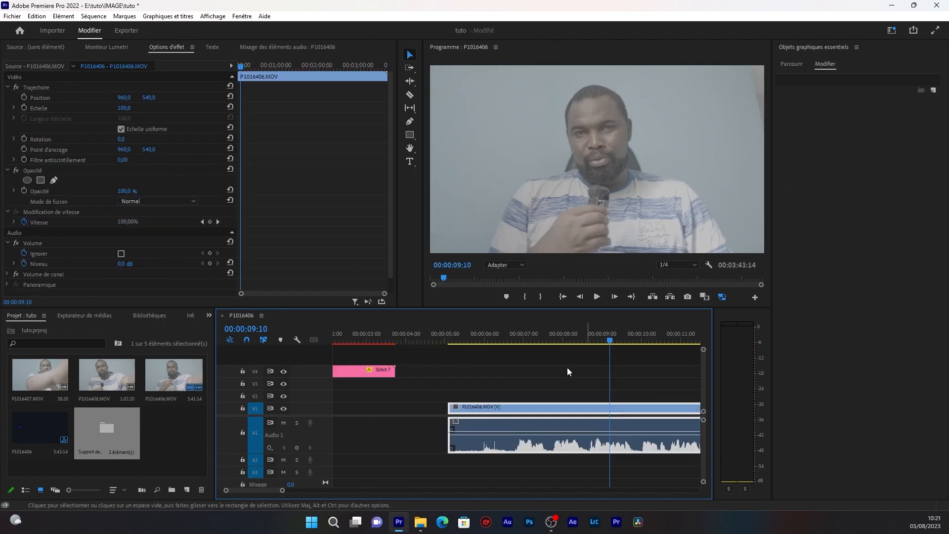
Step: Play the sequence from its beginning and scrub through the Glitch 7 title to preview its animation
drag(610, 330, 243, 357)
key(Home)
click(597, 297)
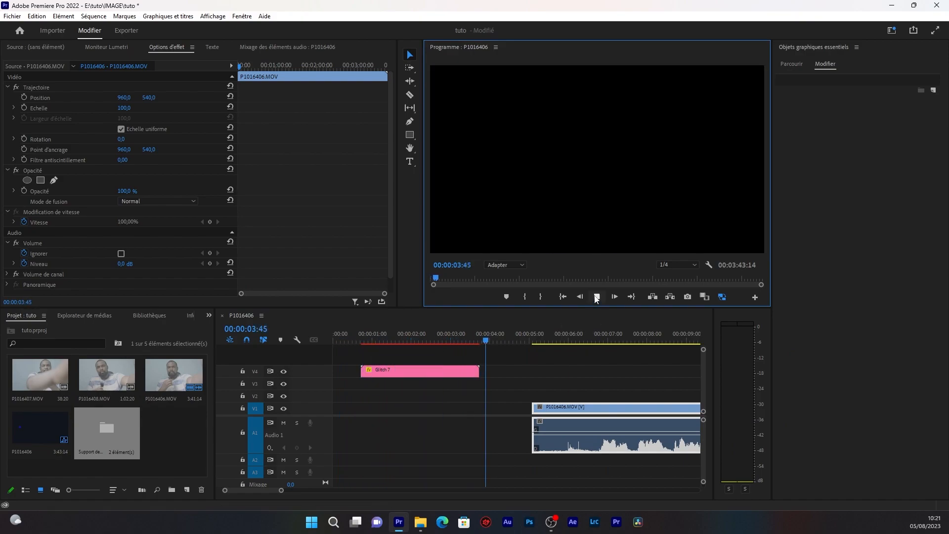
click(370, 342)
drag(372, 355, 449, 357)
Step: Replace both text lines of the Glitch 7 title, scale and auto, with TUTO
click(455, 373)
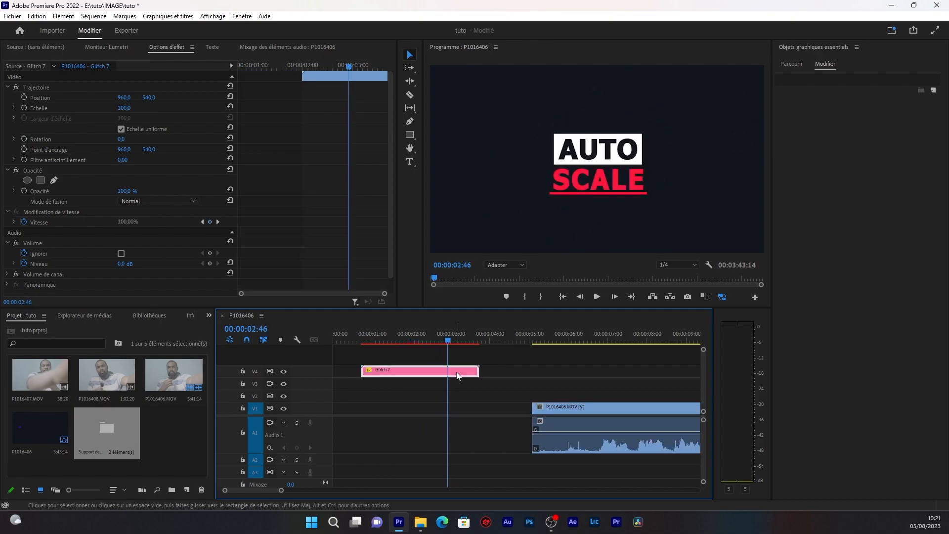
click(832, 104)
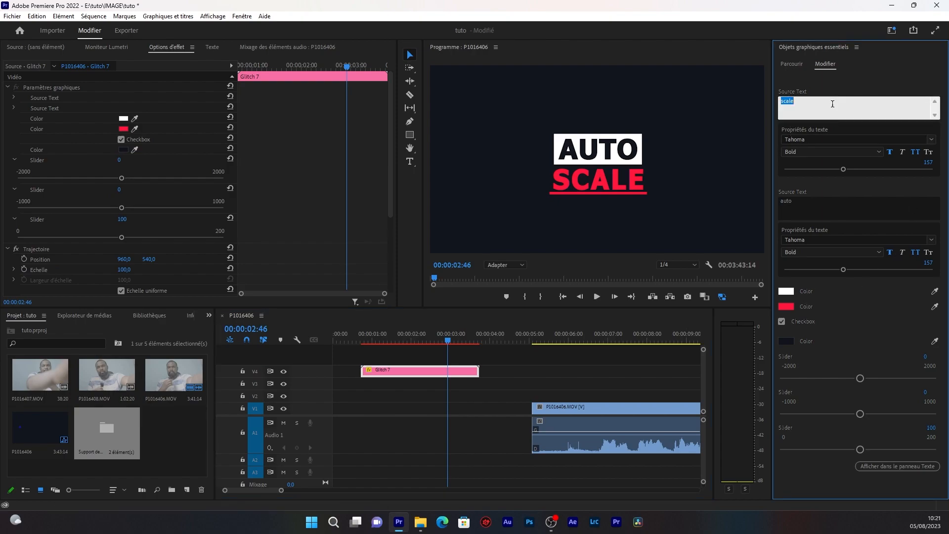
text(TUTO)
click(885, 80)
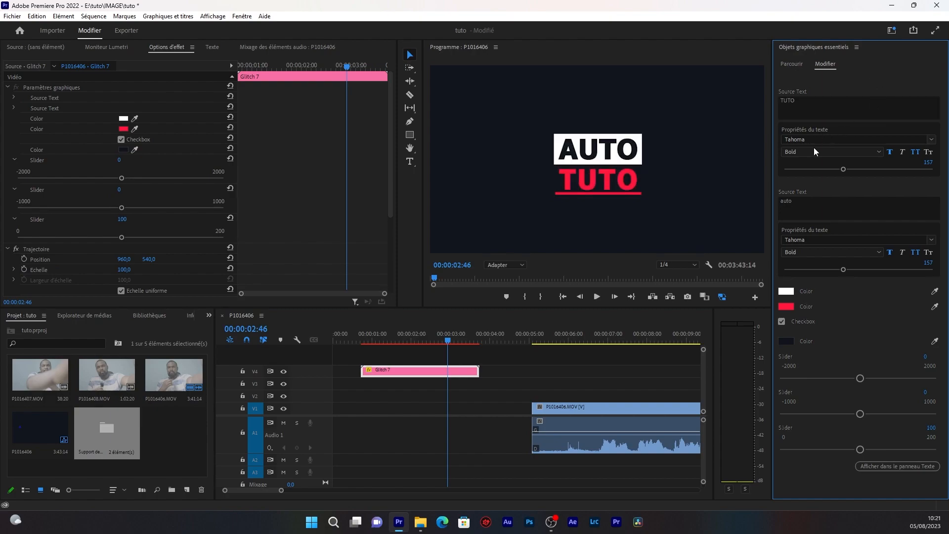
click(821, 204)
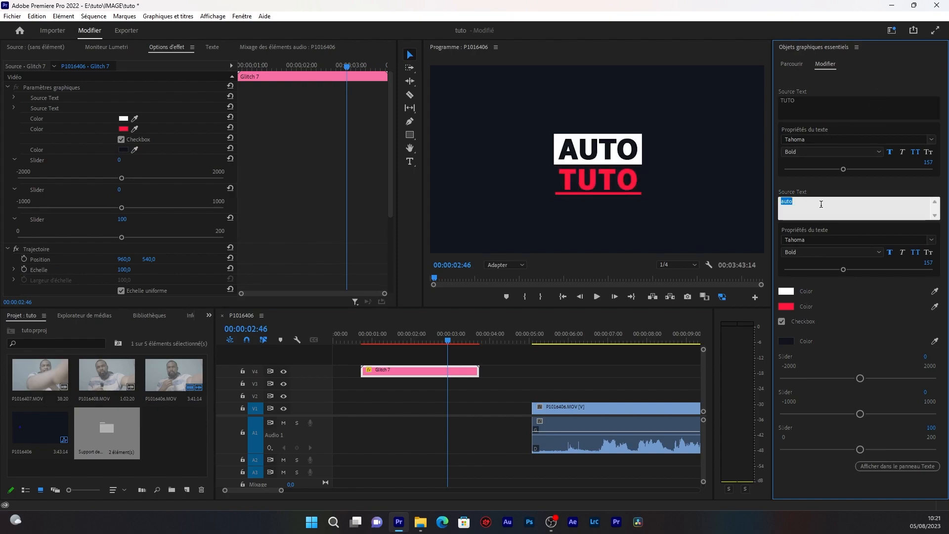
text(TUTO)
click(860, 190)
Step: Change the lower text line of the Glitch 7 title to VIDEO
click(831, 101)
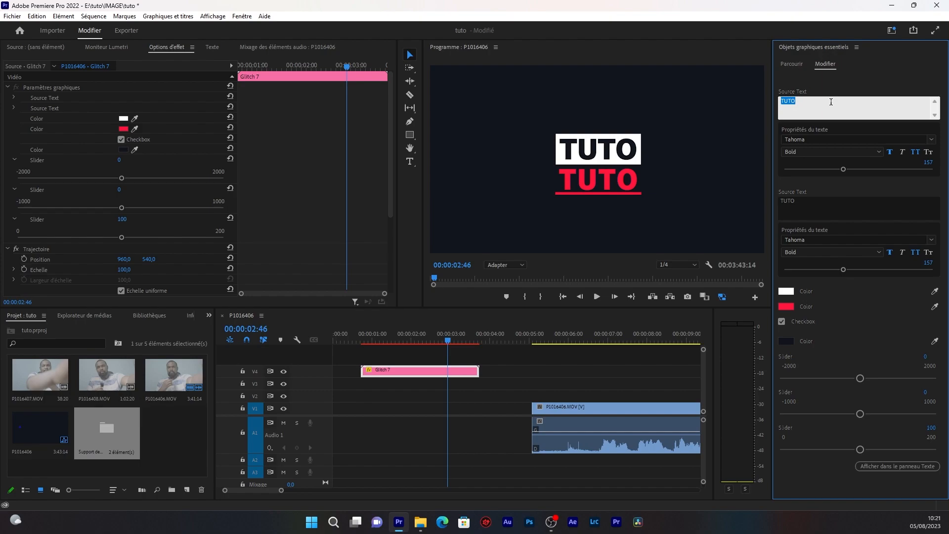
text(VBIDE)
key(BackSpace)
click(846, 195)
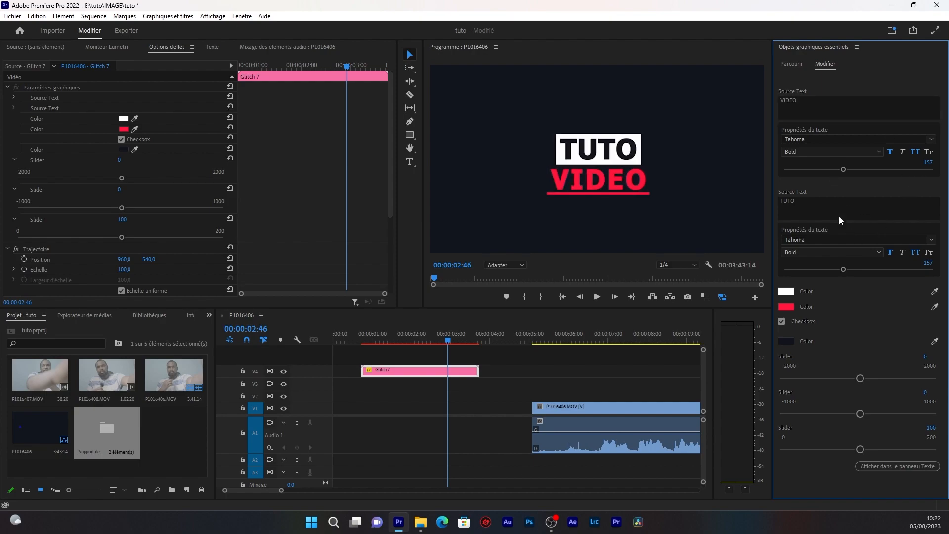
Step: Set the font of the VIDEO line to Gotham Condensed Black Italic
click(828, 140)
text(GOTH)
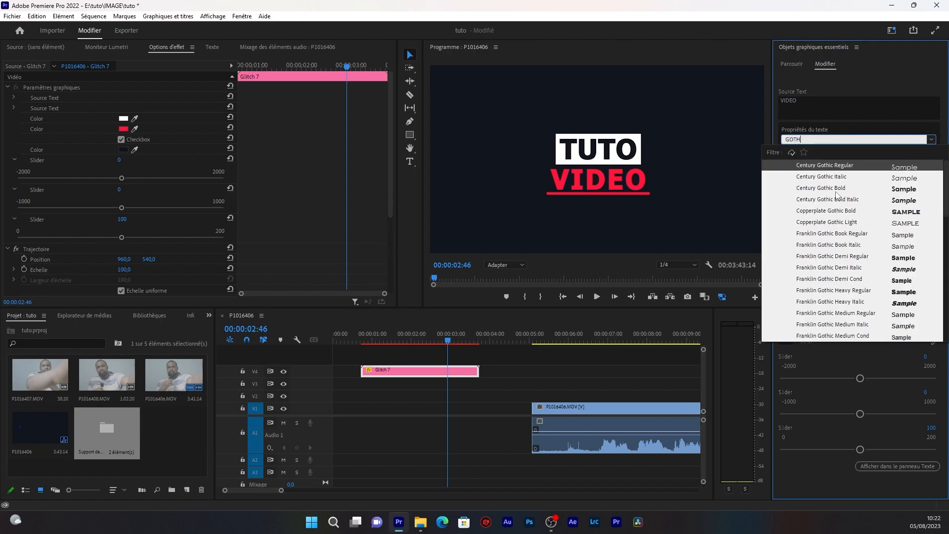
scroll(838, 256, down, 3)
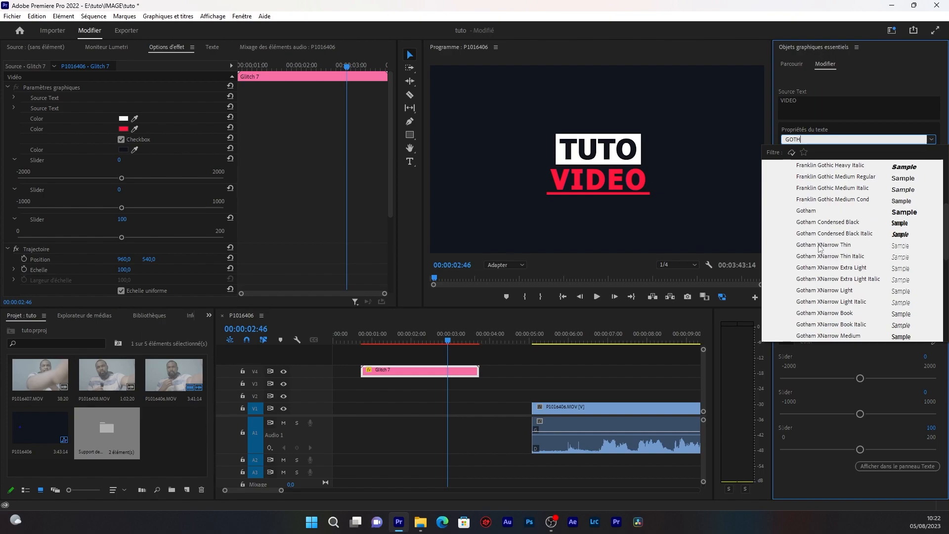
click(823, 233)
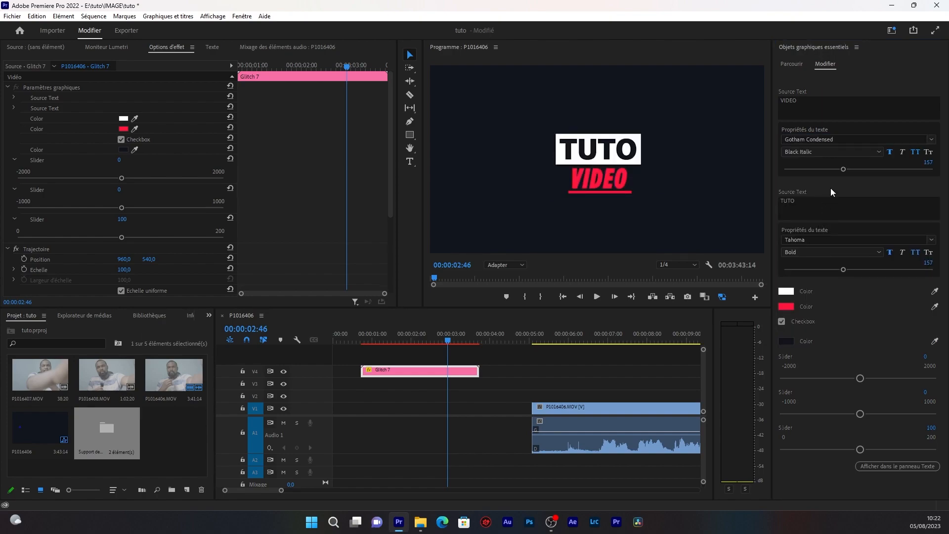
Step: Recolour the red VIDEO line and its underline light green
click(786, 306)
click(492, 249)
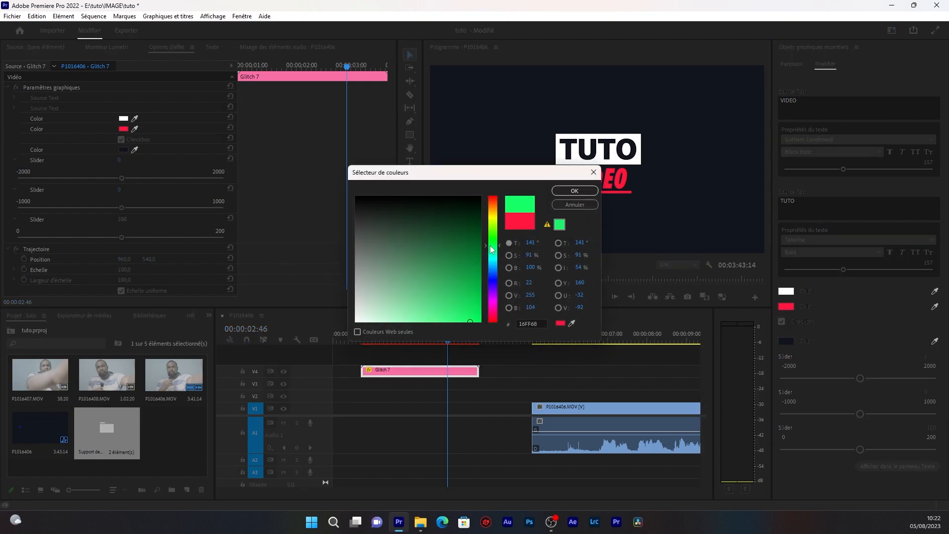
click(492, 234)
drag(462, 281, 440, 321)
click(571, 192)
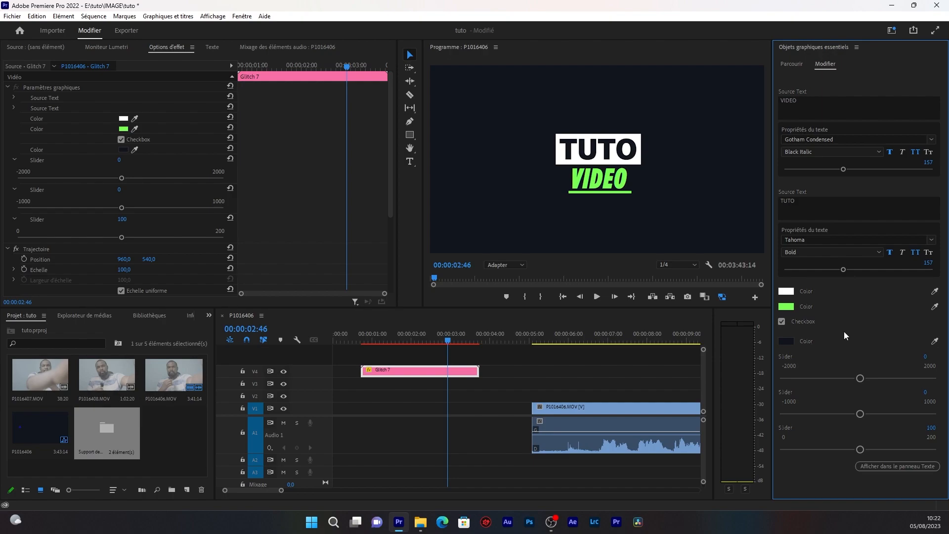
Step: Turn off the title's dark background and move the Glitch 7 clip to V3, over the beginning of the P1016406.MOV footage
click(781, 322)
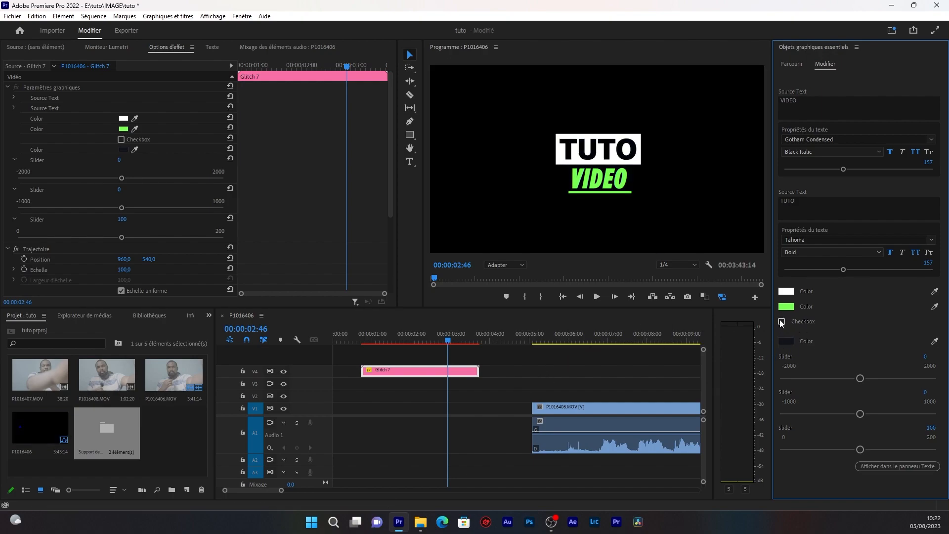
click(781, 321)
click(782, 322)
drag(462, 375, 658, 388)
Step: Play the footage from the start of the Glitch 7 clip to preview the title over the video
click(607, 336)
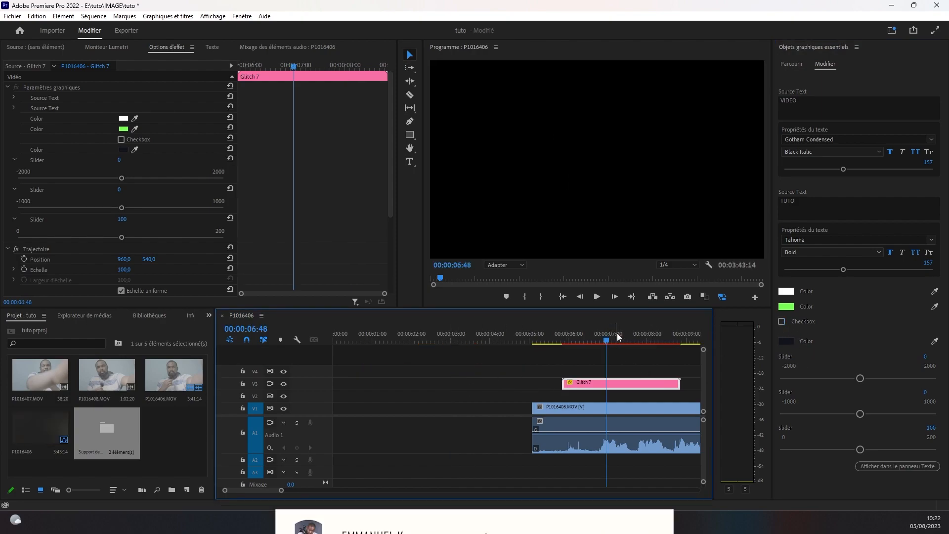
drag(607, 340, 565, 340)
click(597, 298)
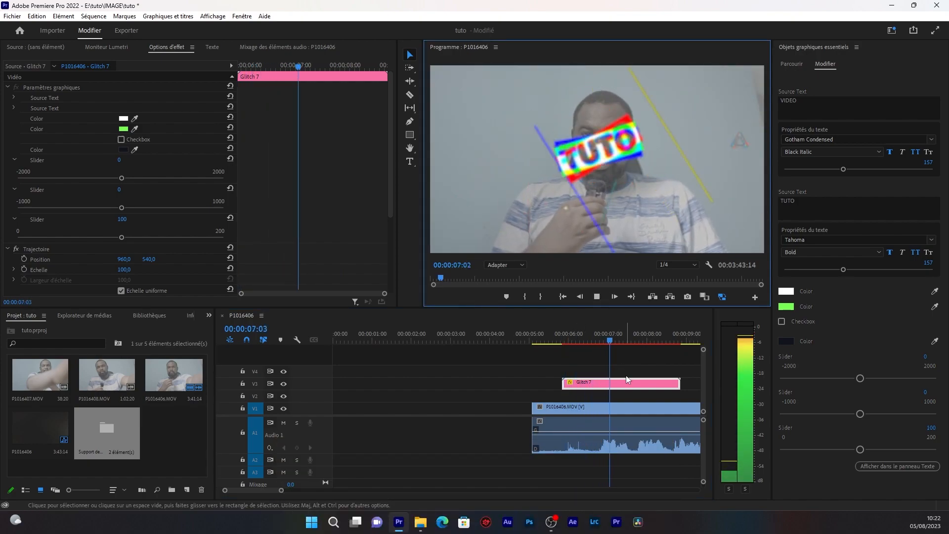
click(597, 297)
click(672, 386)
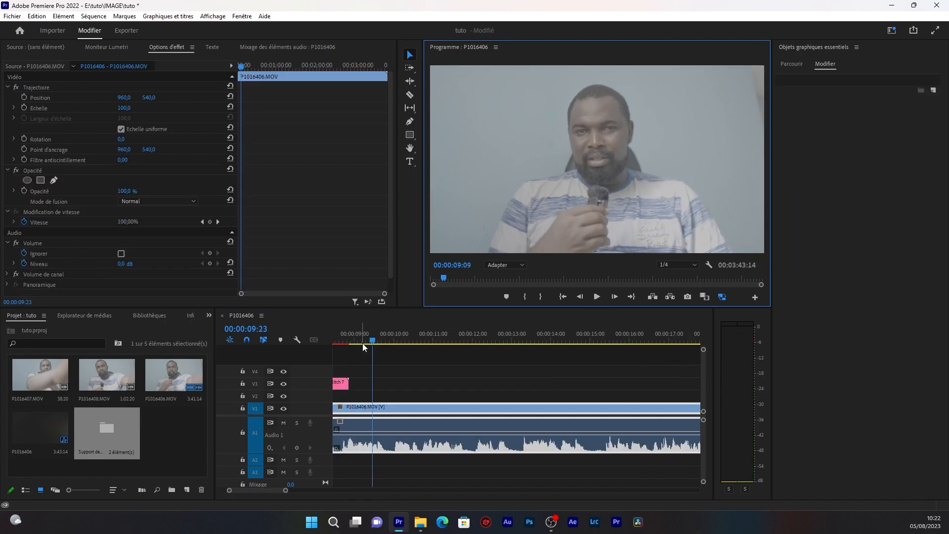
Step: Set the playhead to 00:00:09:30, past the Glitch 7 clip, and install the Glitch 4.mogrt template, replacing the existing file
drag(365, 341, 444, 341)
click(792, 64)
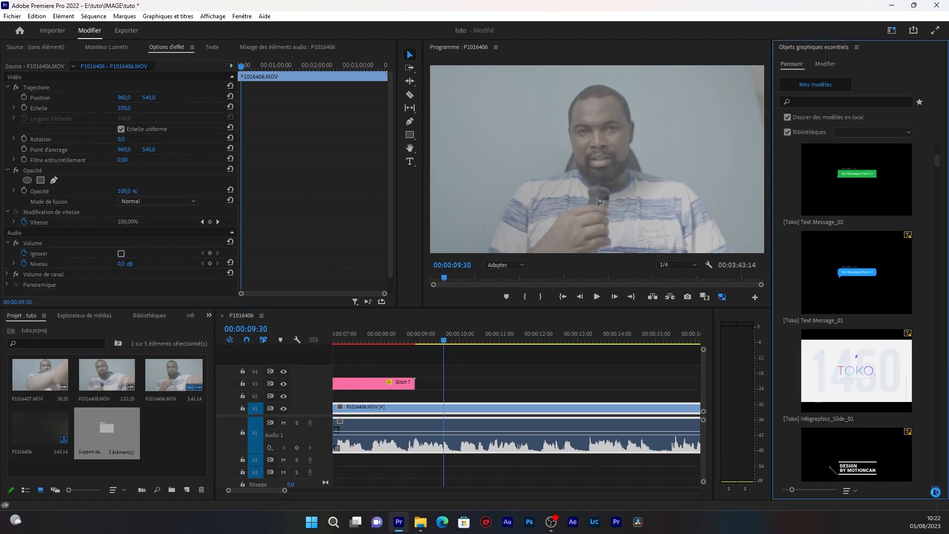
click(936, 491)
click(247, 227)
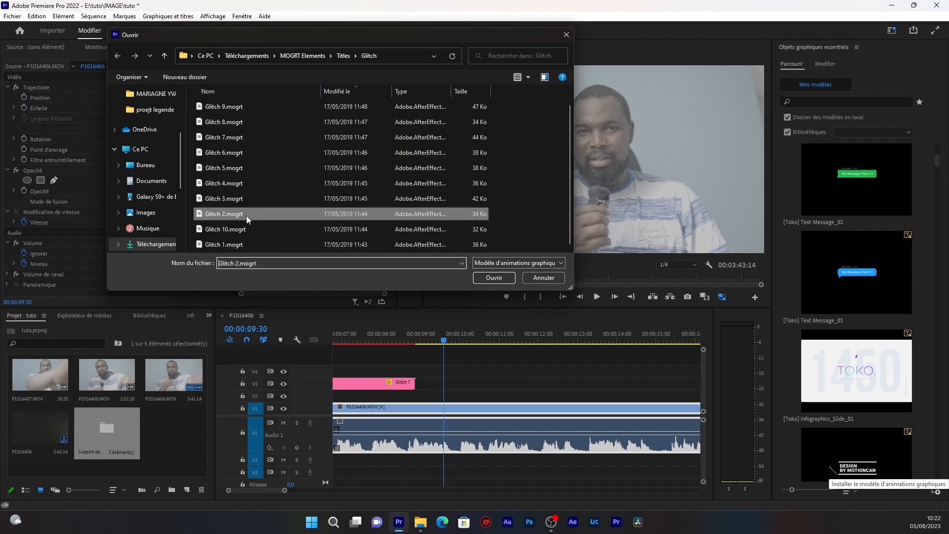
click(493, 279)
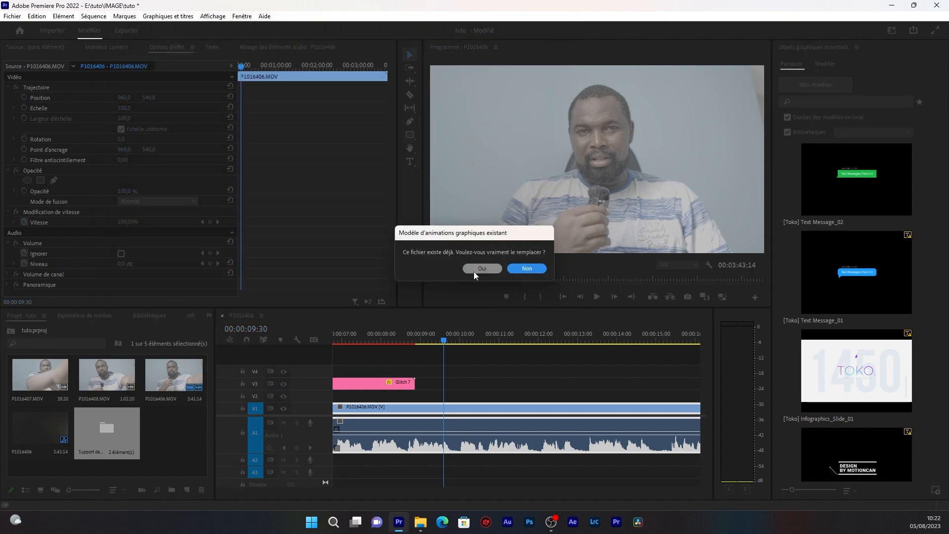
click(483, 271)
Step: Try out the Glitch 4 title on V4 just after the Glitch 7 clip and delete it from the timeline
drag(869, 192, 427, 371)
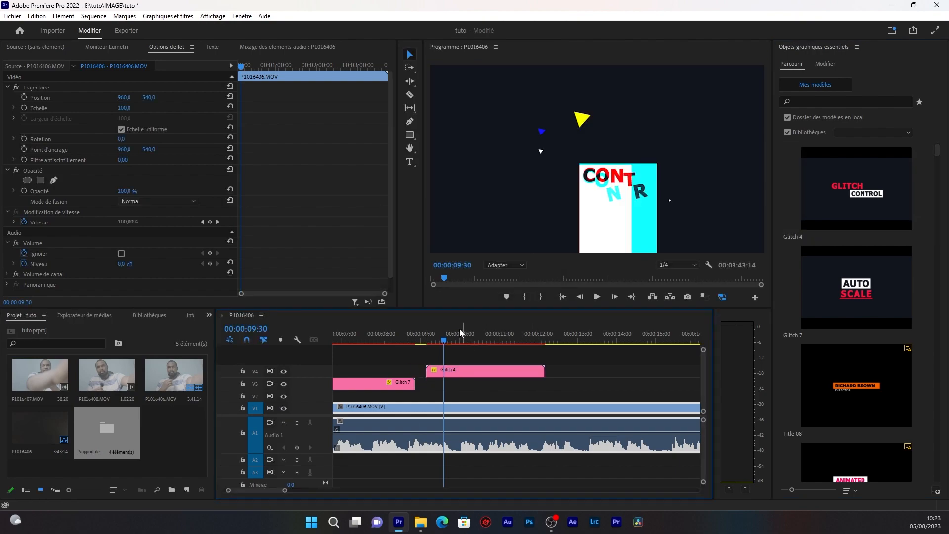
drag(459, 328, 492, 337)
click(479, 372)
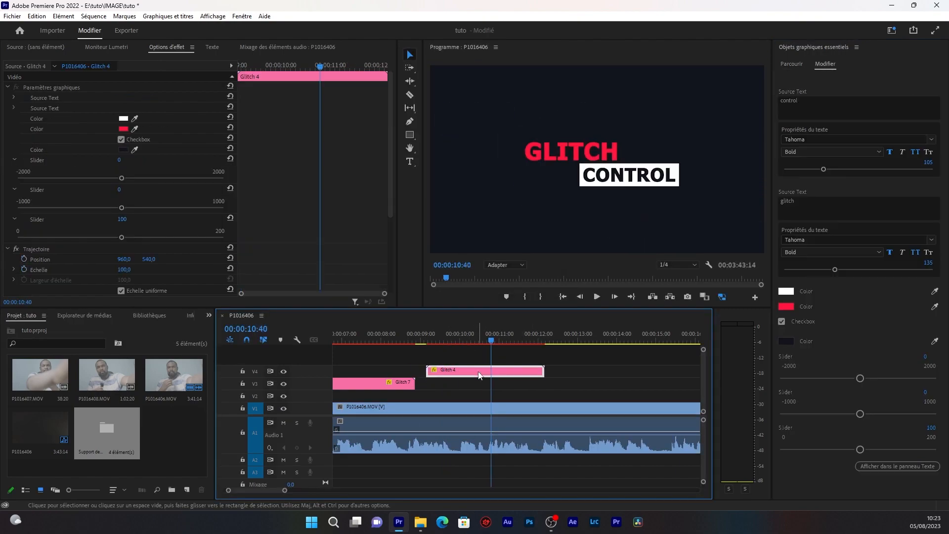
key(Delete)
Step: Install the Social - Soundcloud.mogrt template from the MOGRT Elements > Lower Thirds > Social folder
click(794, 66)
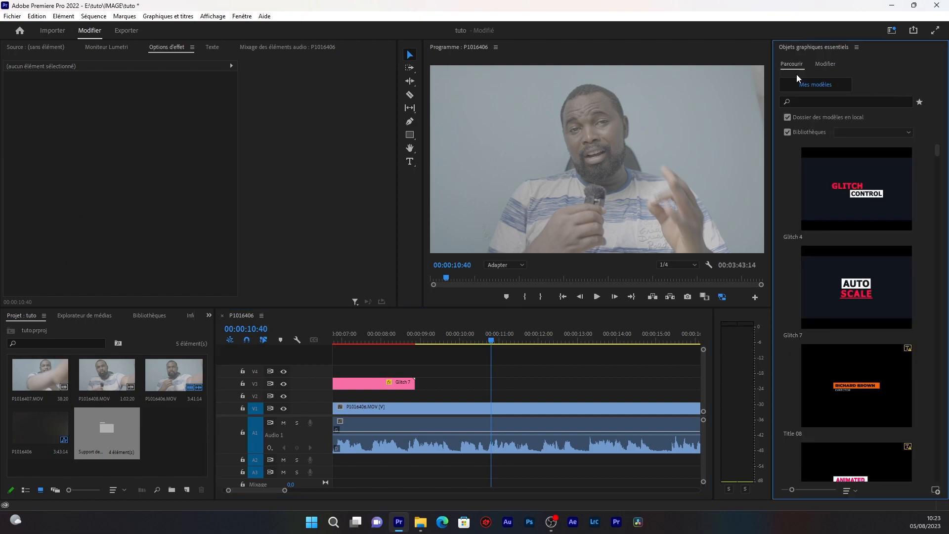
click(936, 491)
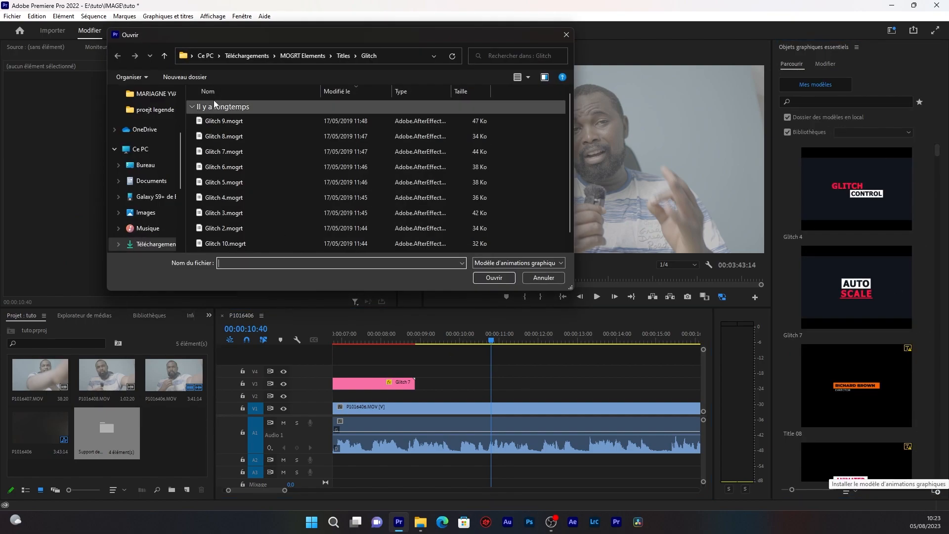
click(277, 55)
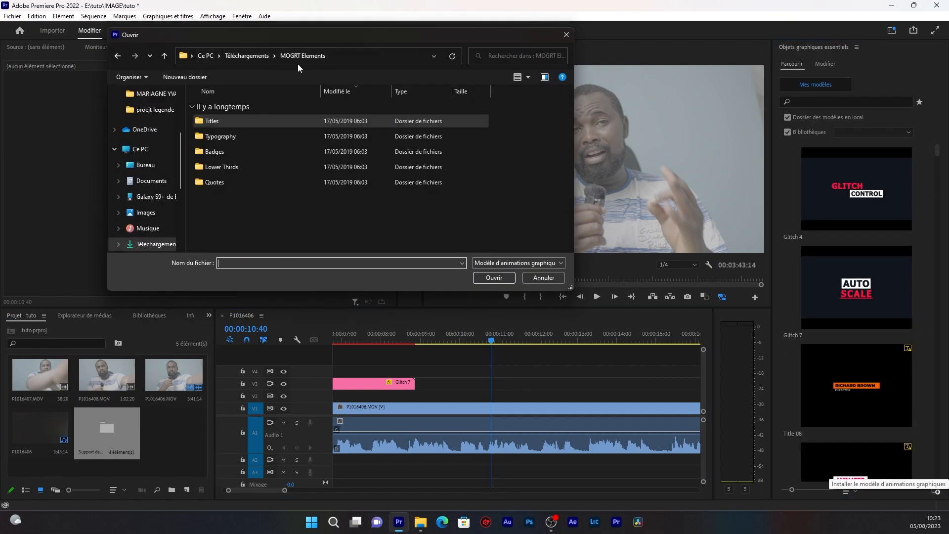
double_click(221, 156)
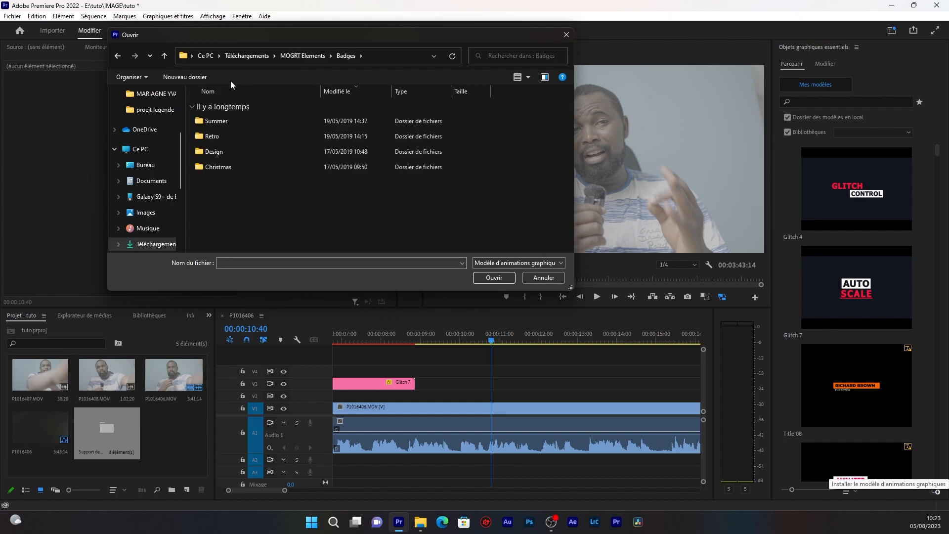
click(260, 55)
double_click(218, 148)
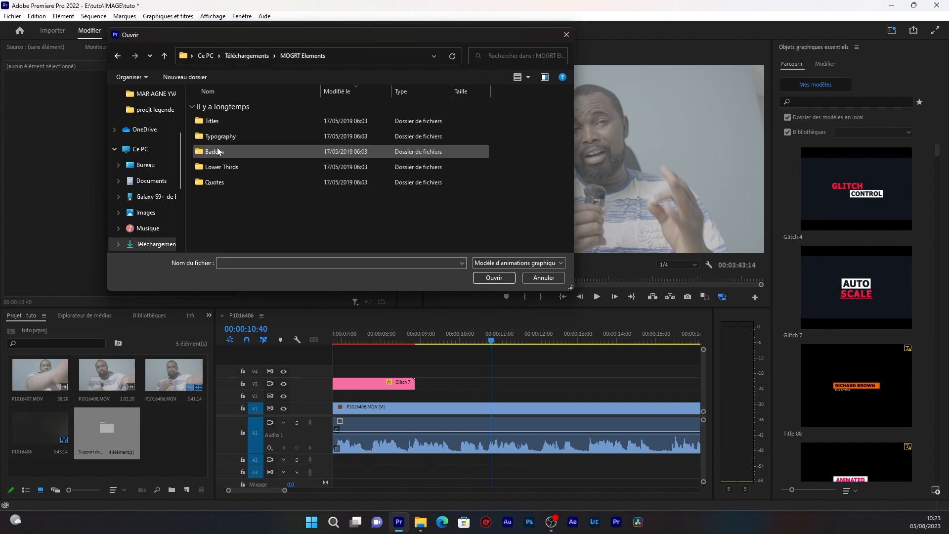
double_click(220, 169)
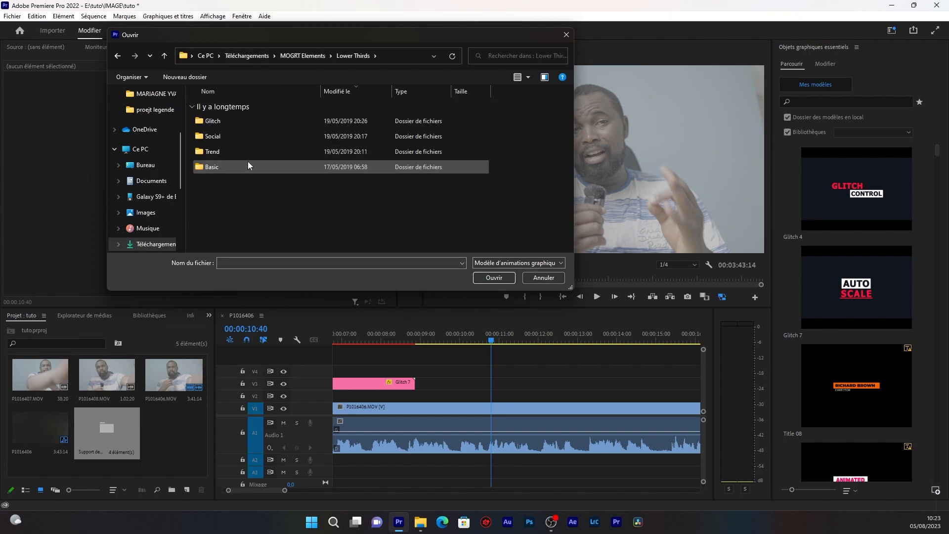
double_click(238, 132)
click(235, 202)
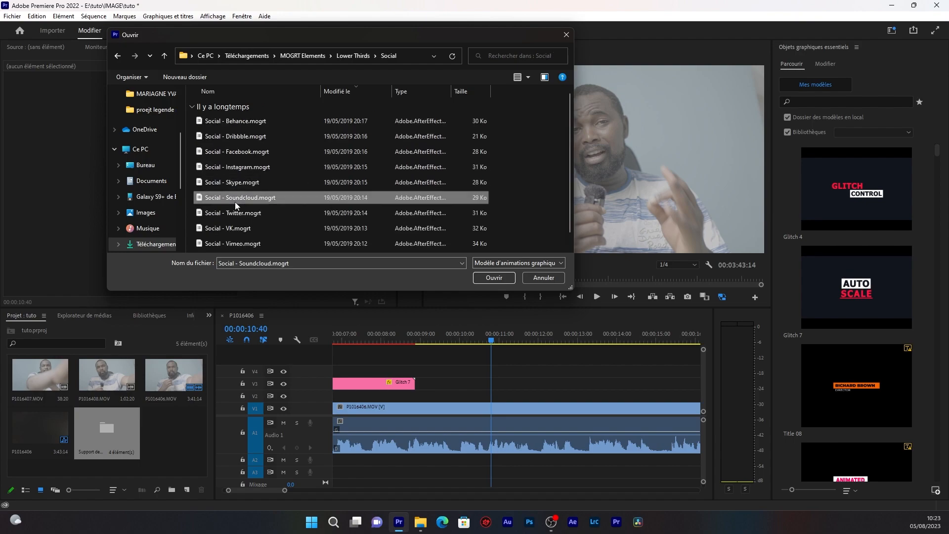
click(489, 278)
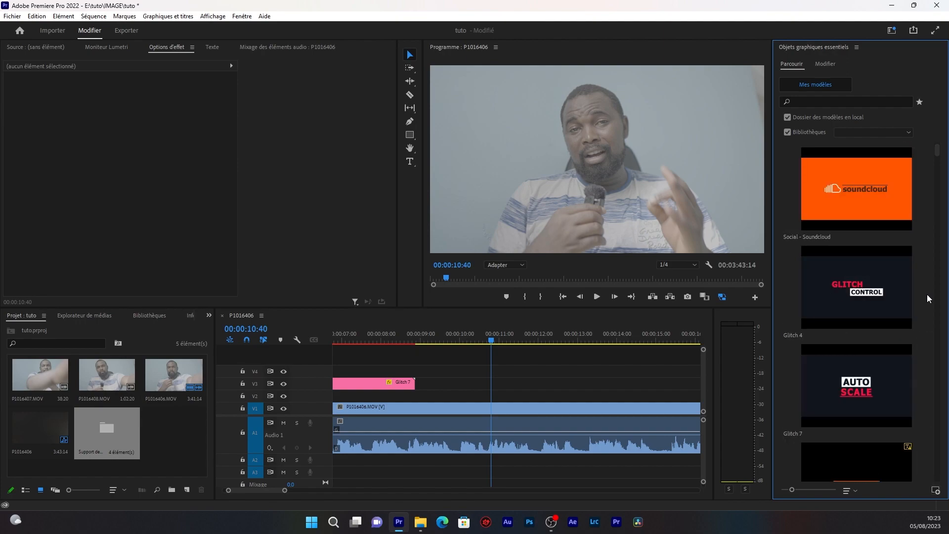
Step: Try out the Social - Soundcloud template on V3 after the Glitch 7 clip and delete it from the timeline
drag(871, 185, 445, 384)
drag(491, 338, 490, 371)
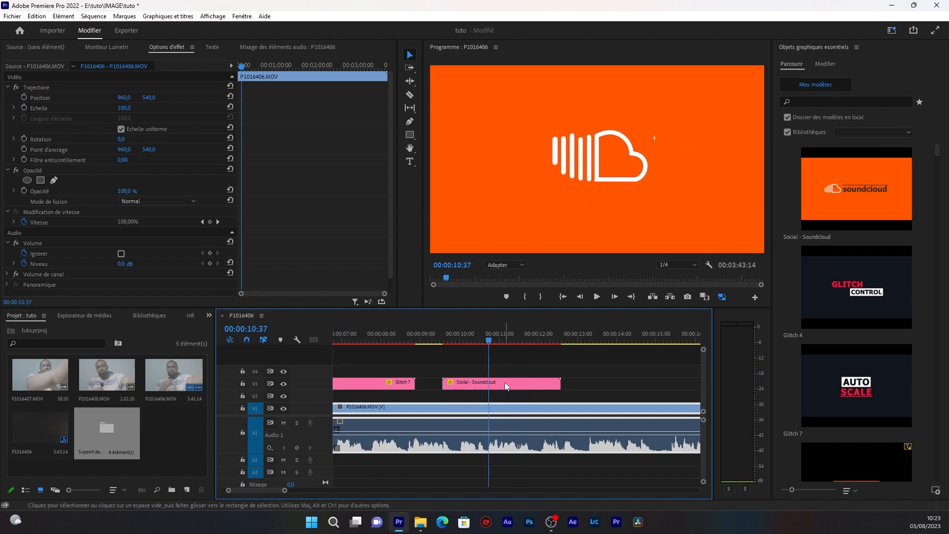
click(506, 386)
key(Delete)
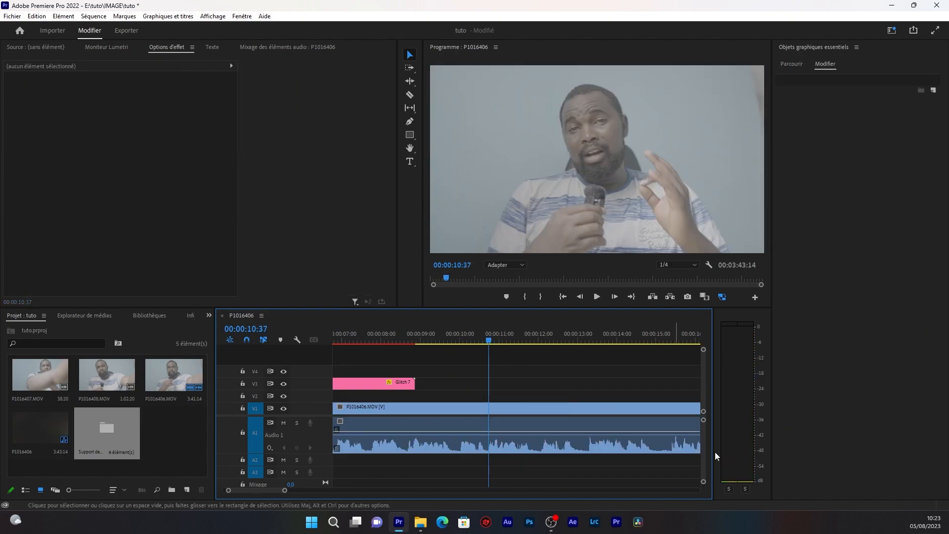
Step: Install the Social - YouTube.mogrt template from the same Social folder
click(786, 58)
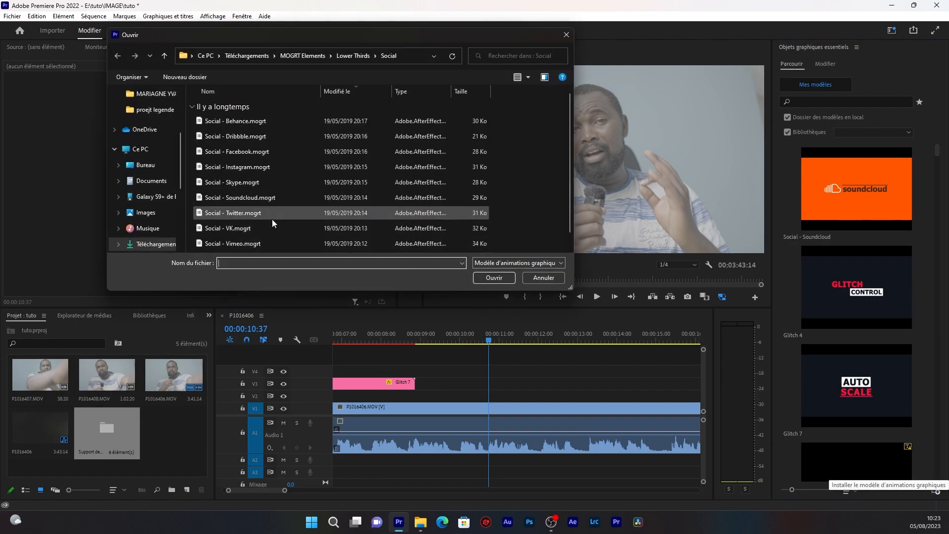
scroll(272, 219, down, 1)
click(255, 245)
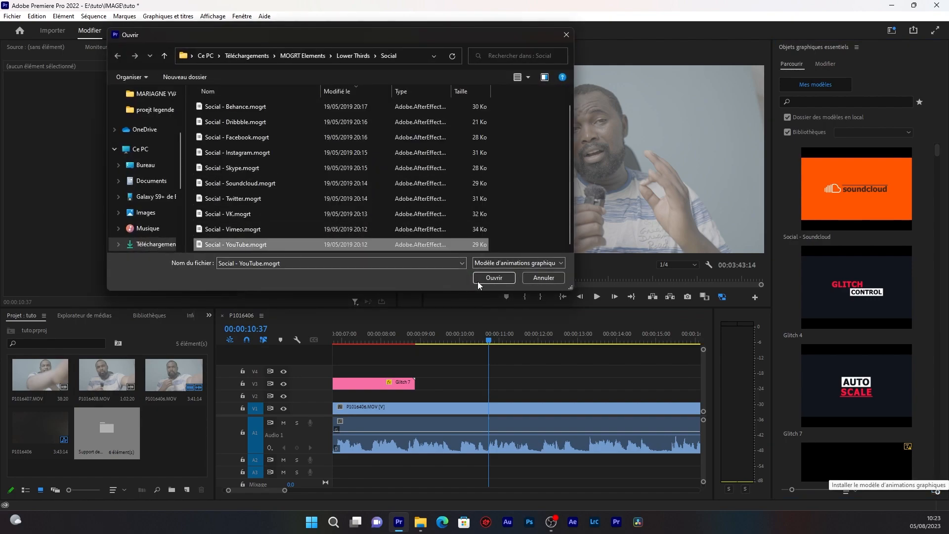
click(484, 277)
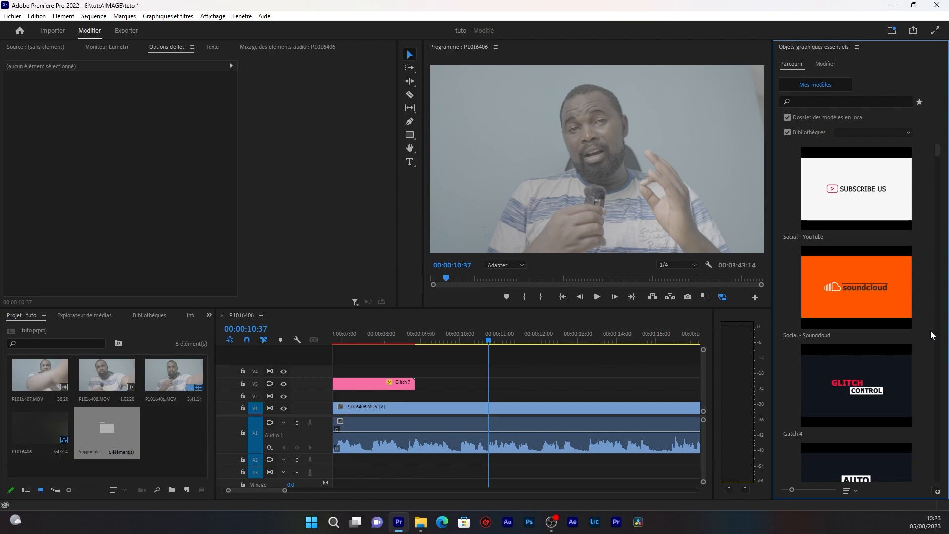
Step: Place the Social - YouTube template on V4 after the Glitch 7 clip and turn off its white background
drag(871, 197, 448, 373)
click(488, 371)
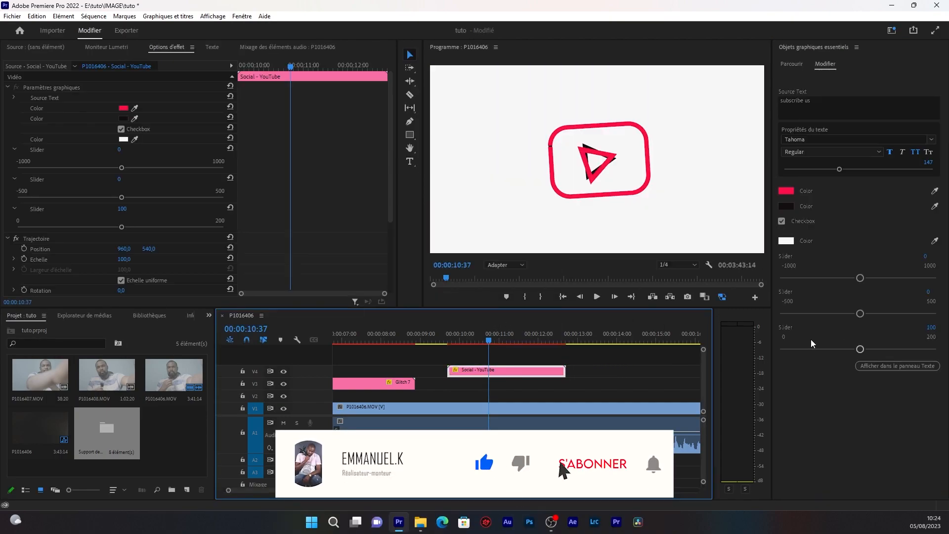
click(782, 221)
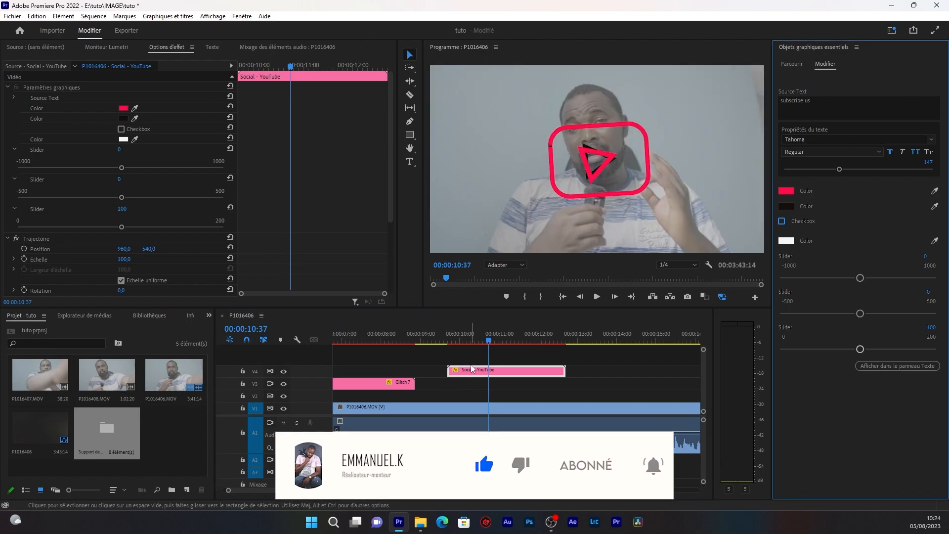
Step: Play the footage from the start of the Social - YouTube clip to preview the animation over the video
click(448, 341)
click(597, 297)
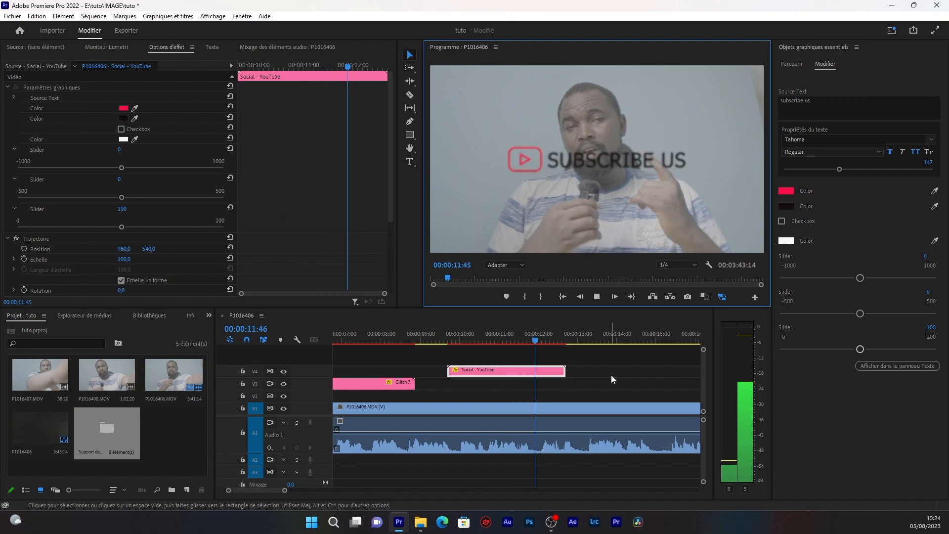
click(452, 341)
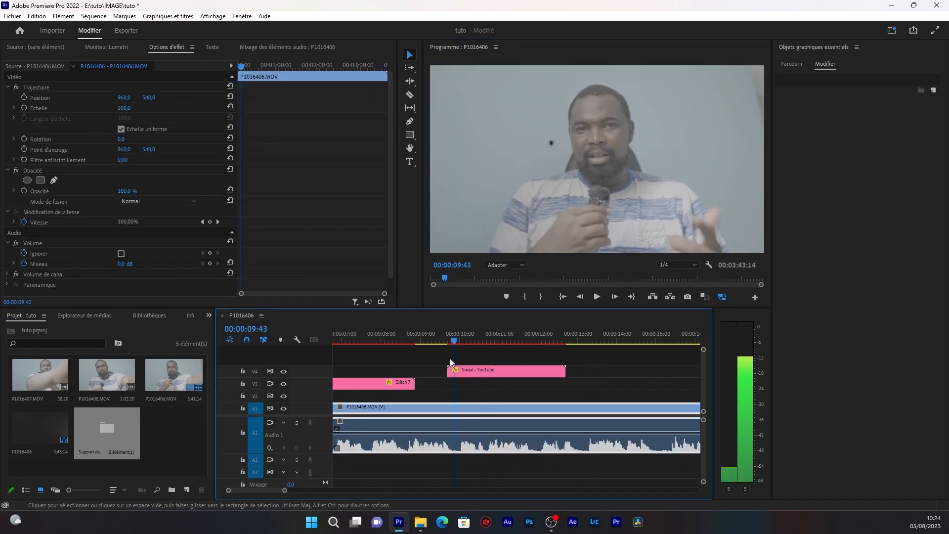
click(597, 297)
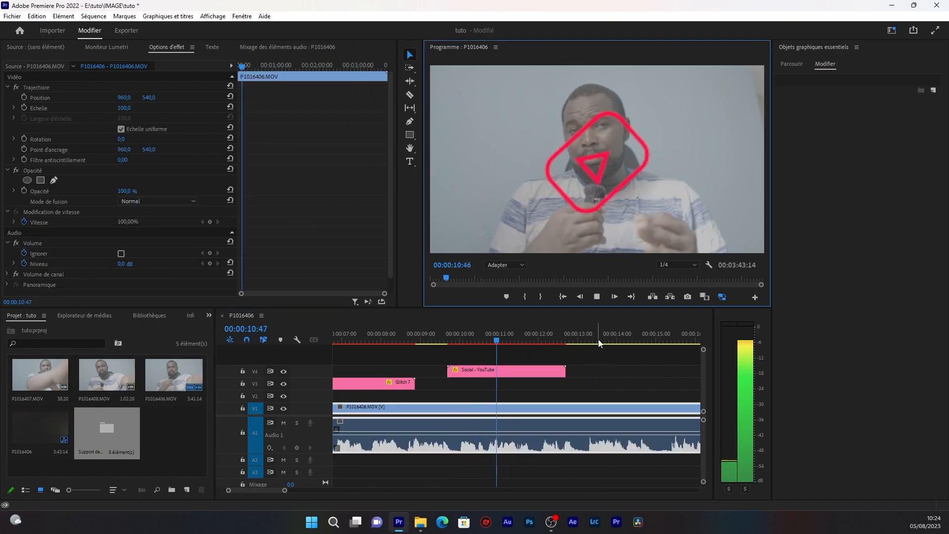
click(598, 297)
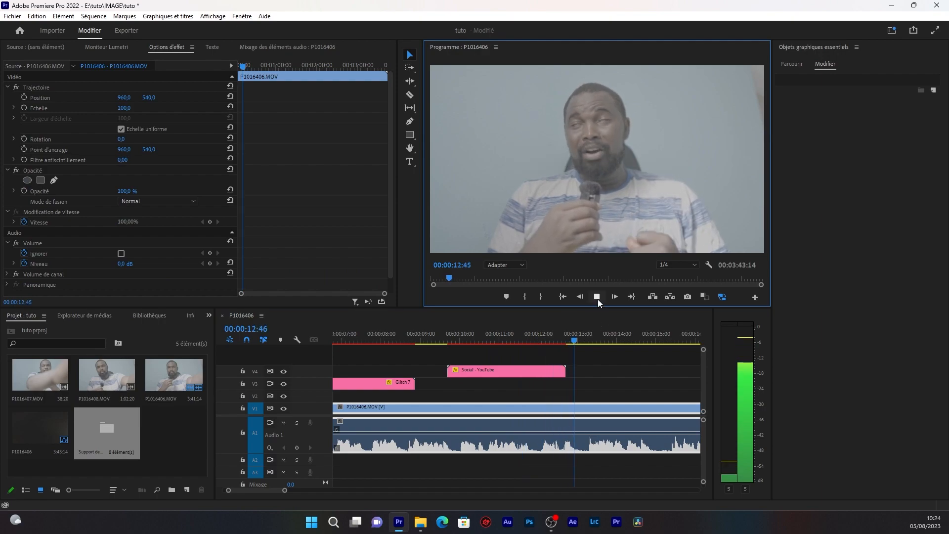